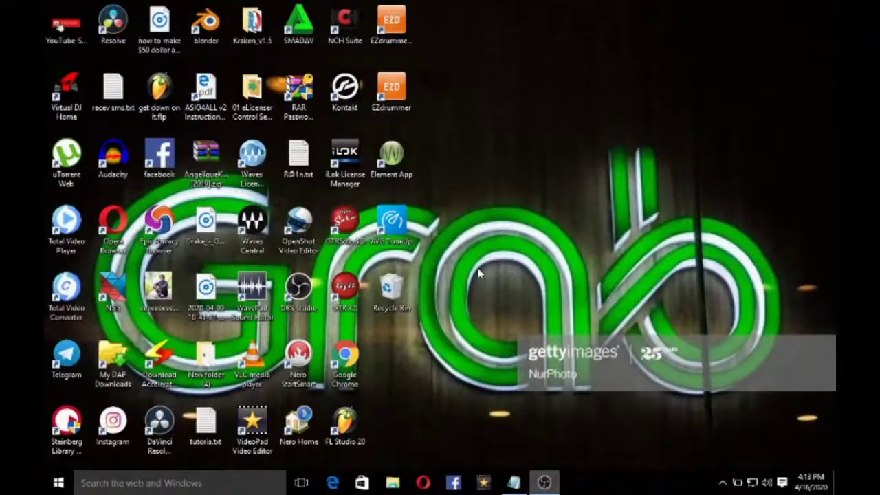
Switch to Chrome, load youtube.com, and minimize the browser to return to the desktop
key("alt+Tab")
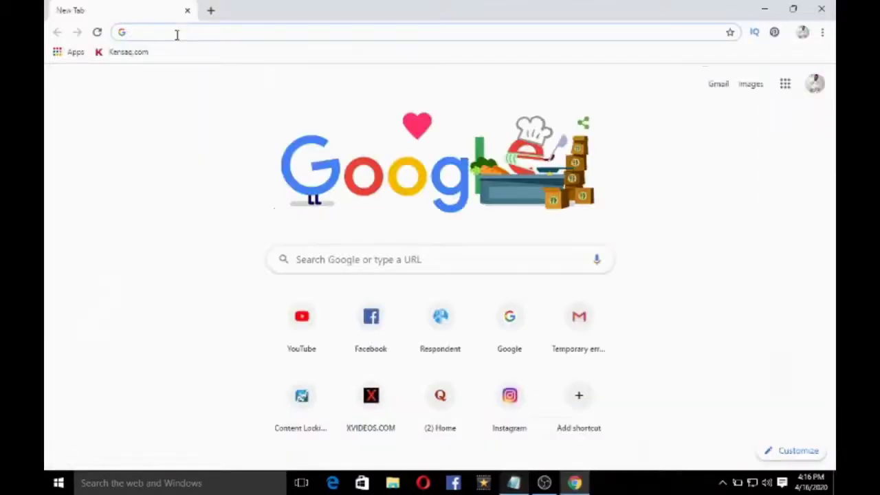
type("youtube.com")
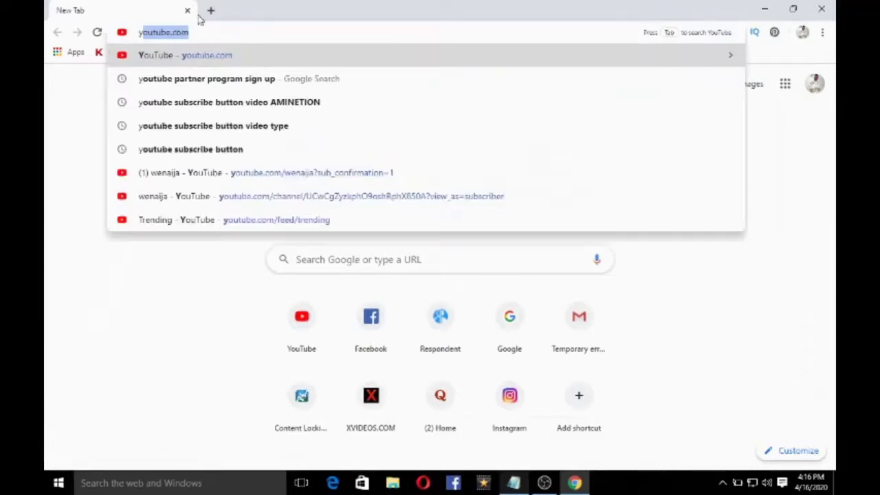
key("Return")
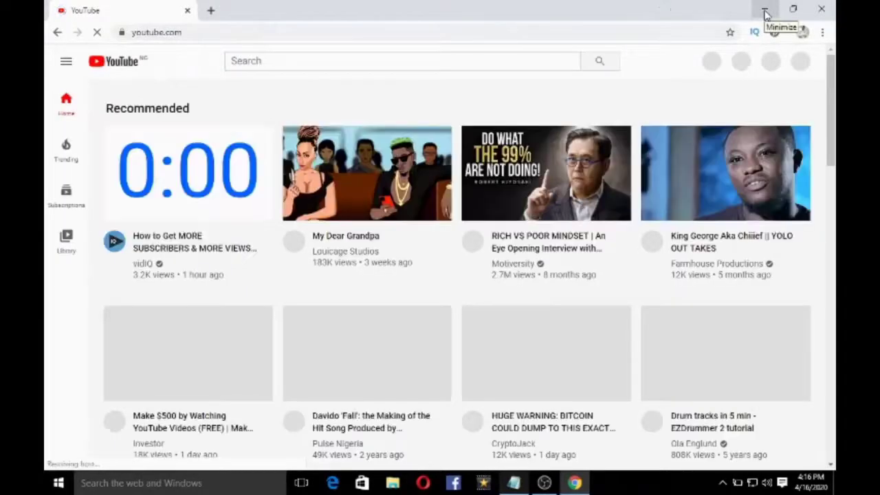
left_click(764, 10)
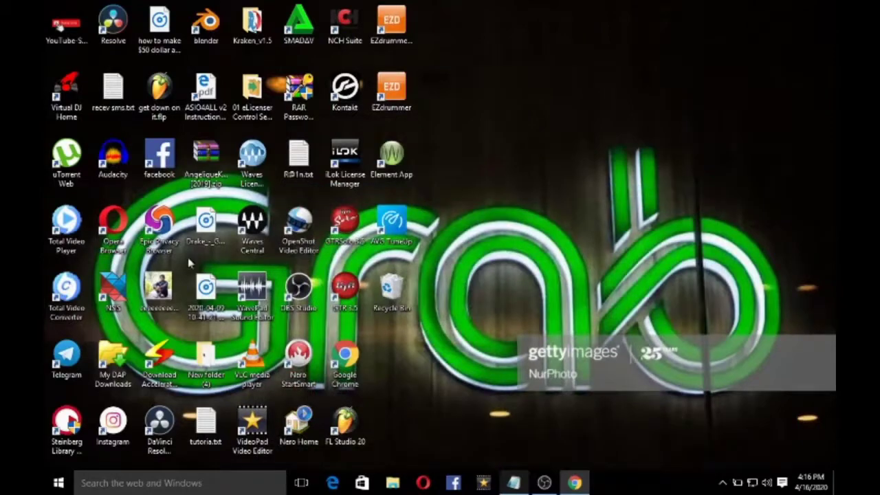
Launch Audacity and import the audio file Drake_-_God_s_Plan_128_kbps.mp3 from the Downloads folder
double_click(116, 159)
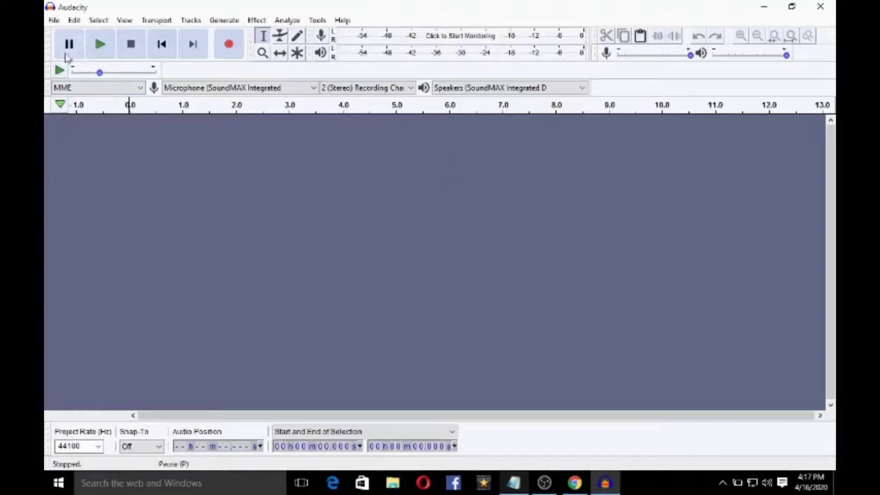
left_click(53, 21)
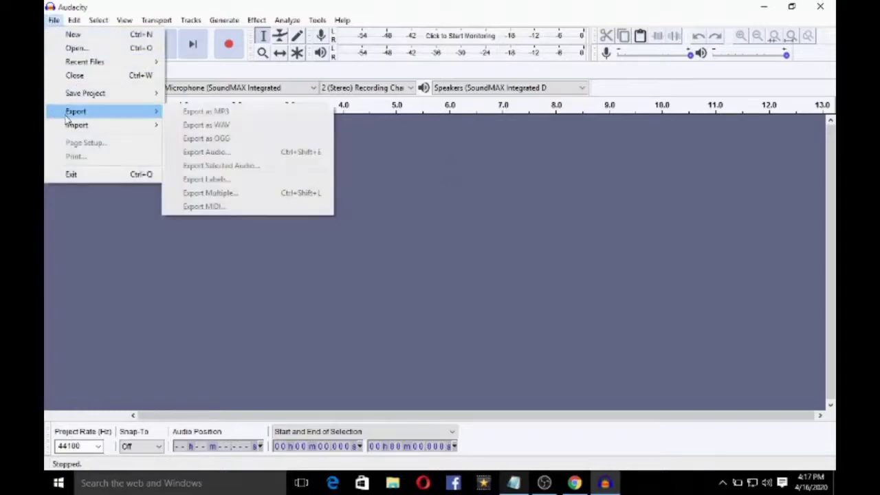
mouse_move(79, 115)
mouse_move(132, 129)
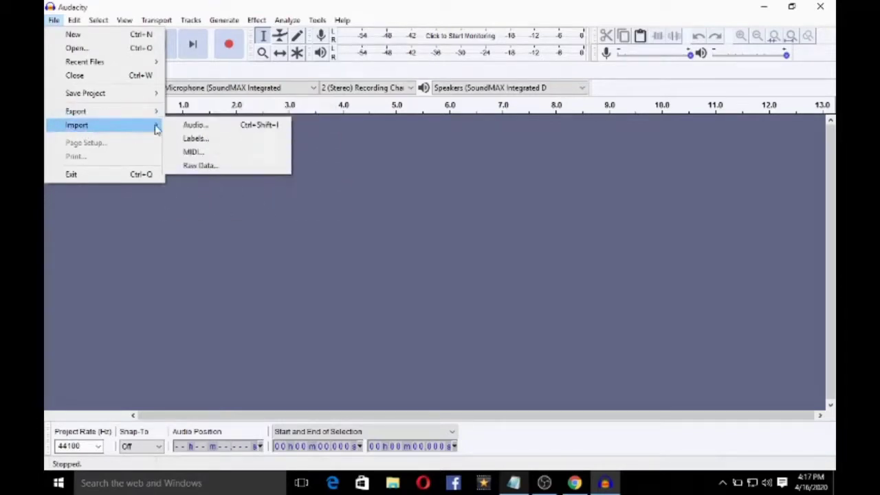
left_click(195, 126)
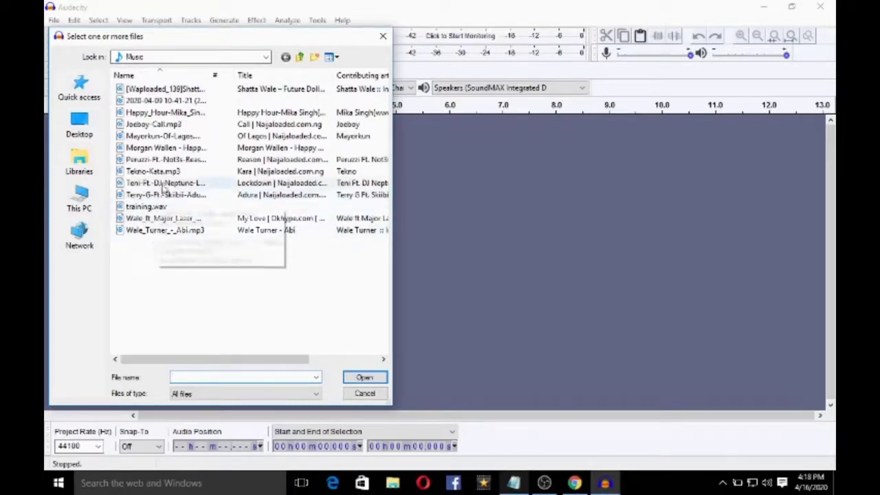
left_click(95, 172)
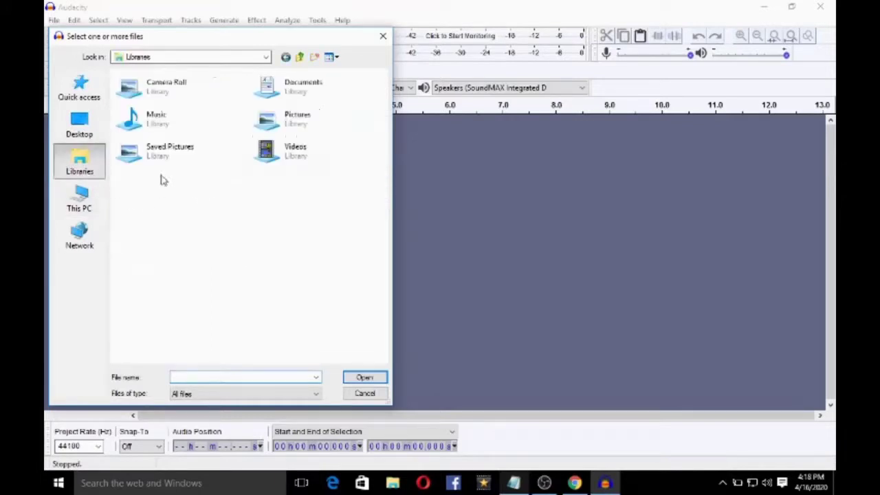
left_click(86, 203)
double_click(167, 161)
left_click(179, 230)
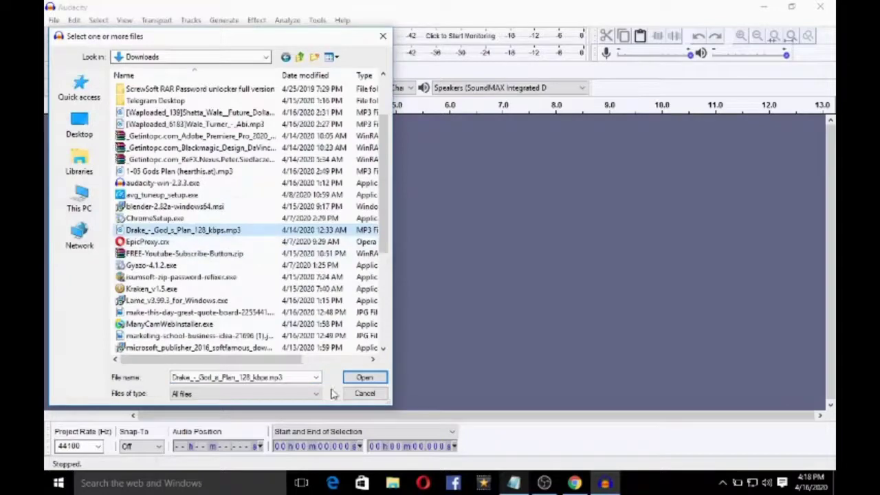
left_click(364, 377)
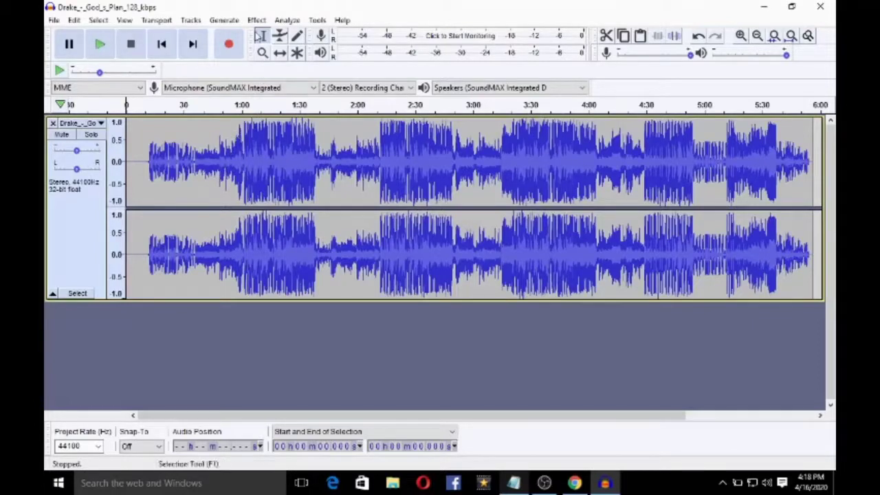
left_click(257, 21)
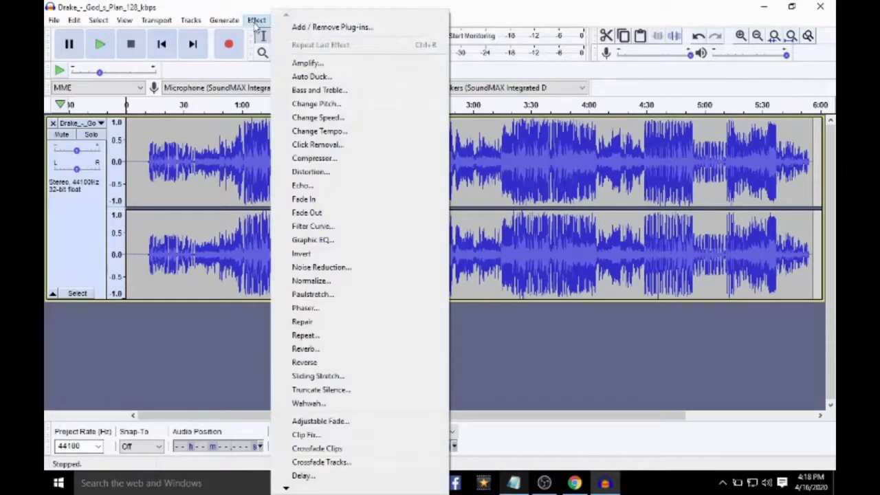
left_click(318, 117)
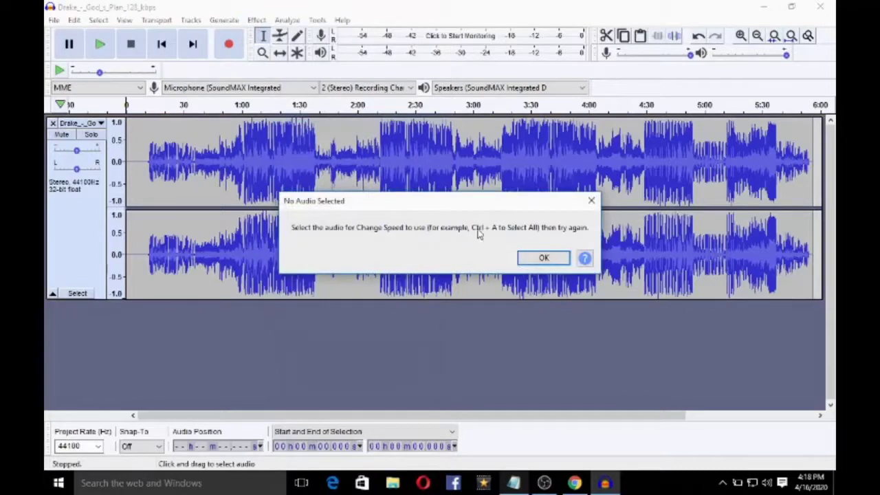
left_click(591, 200)
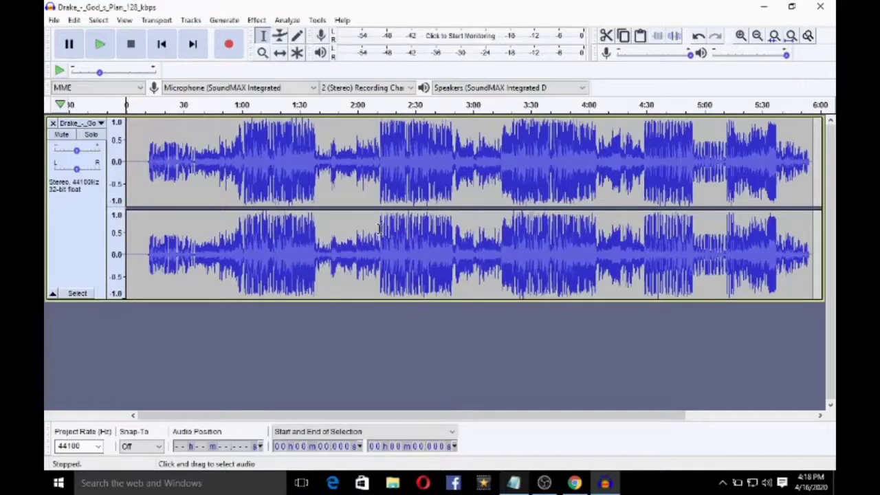
Select all the audio and review the list of editing steps in the tutoria.txt notes
key("ctrl+a")
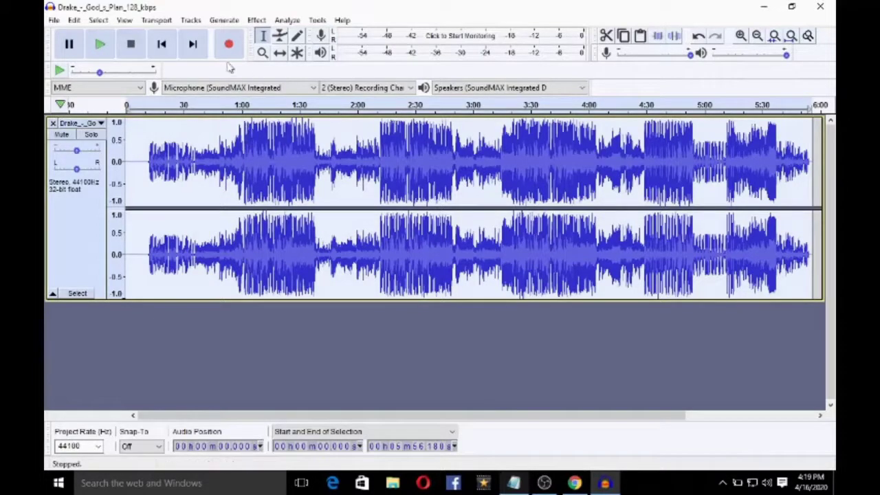
left_click(256, 20)
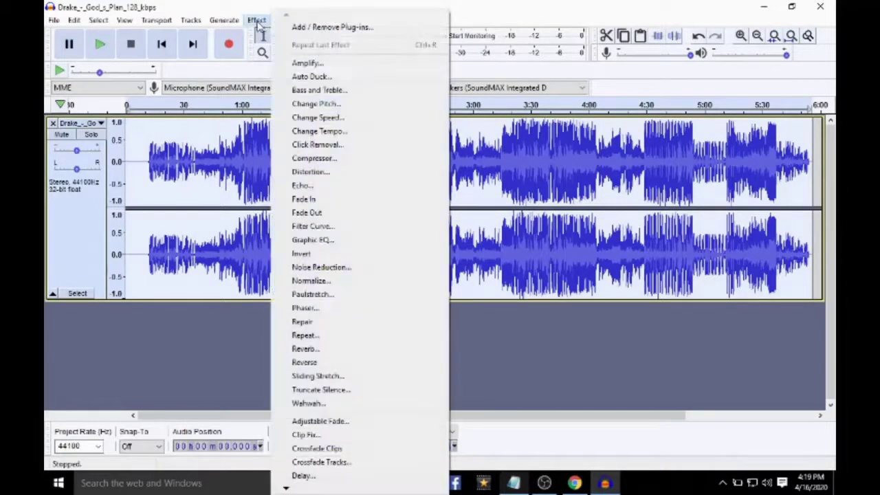
left_click(501, 390)
left_click(520, 486)
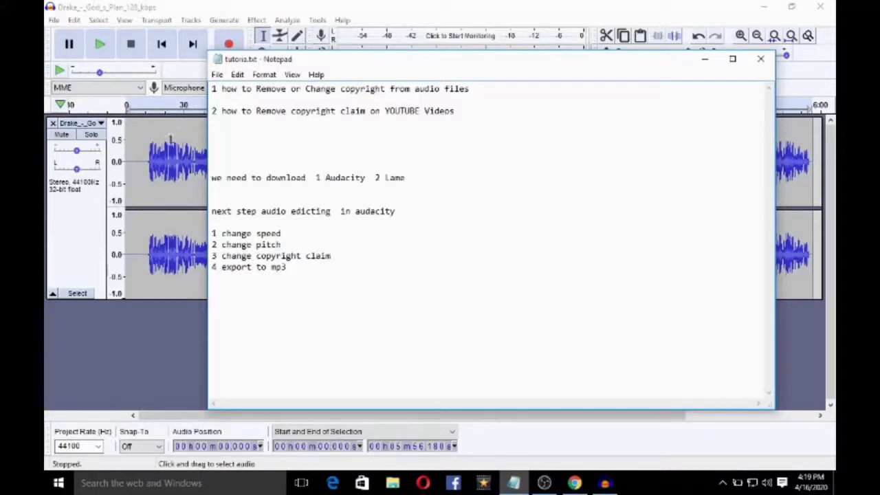
left_click(159, 333)
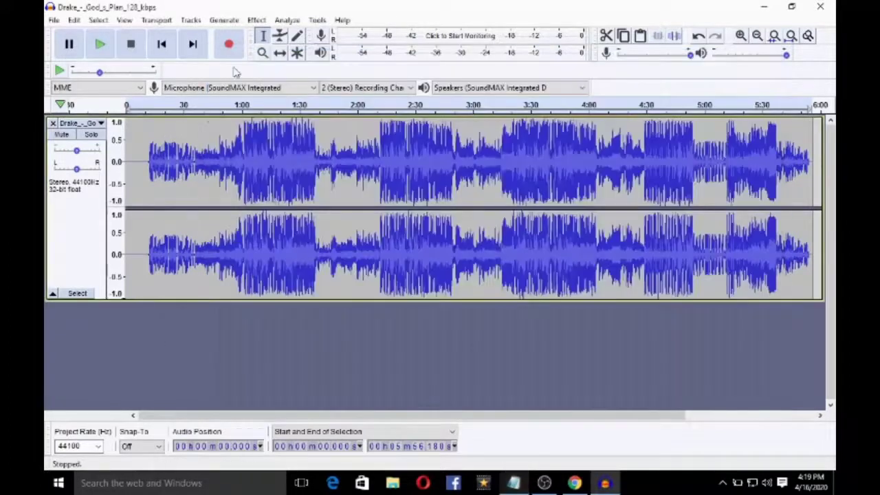
left_click(256, 20)
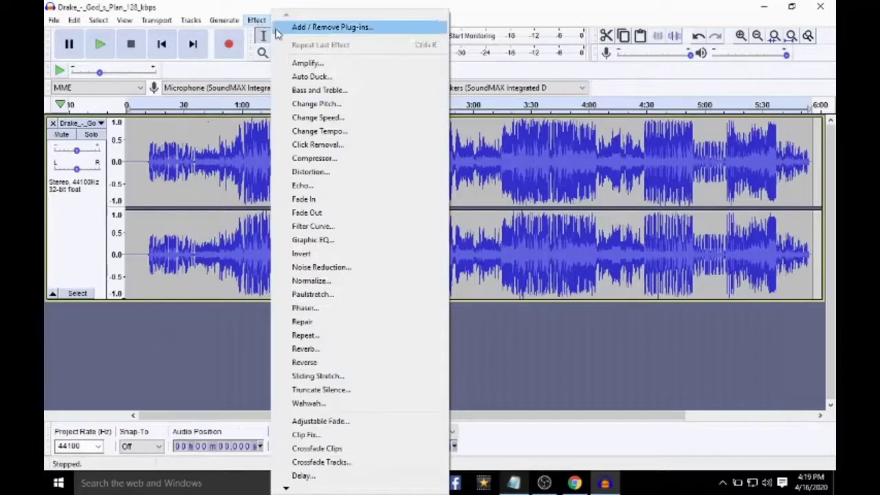
left_click(332, 119)
left_click(485, 262)
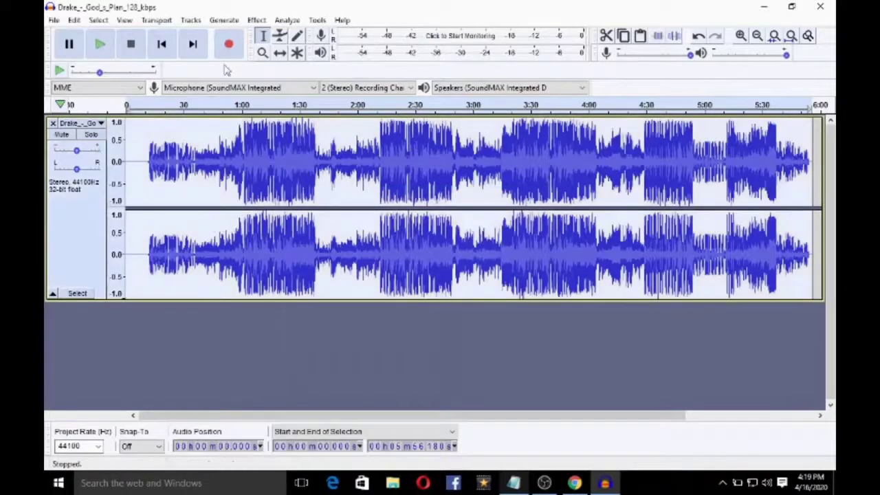
Preview and apply Change Speed to the whole track with a speed multiplier of 1.000
left_click(256, 20)
left_click(317, 117)
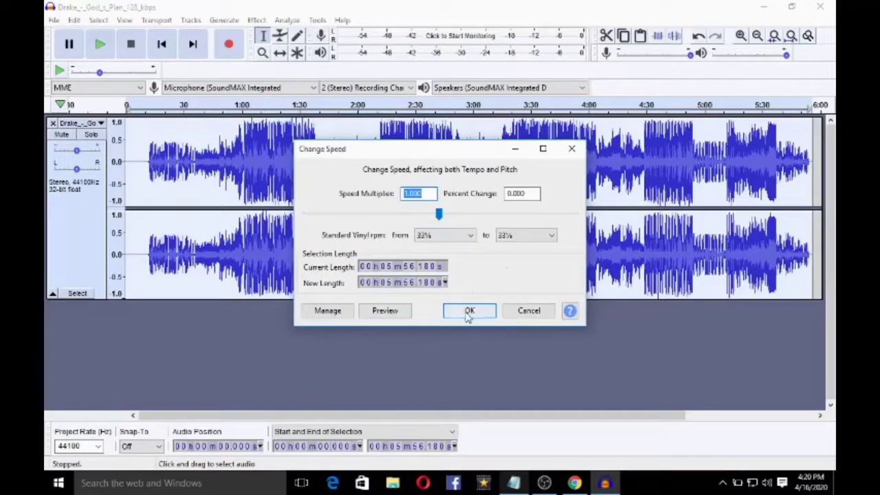
left_click(387, 313)
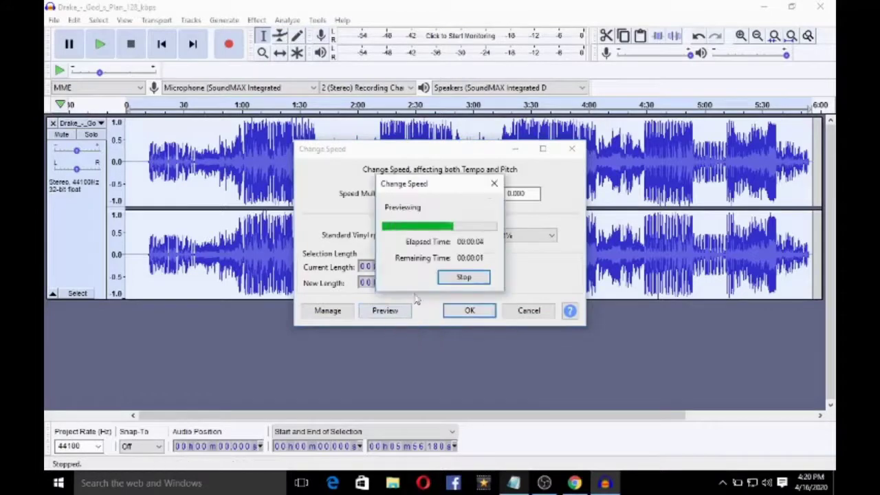
left_click(471, 310)
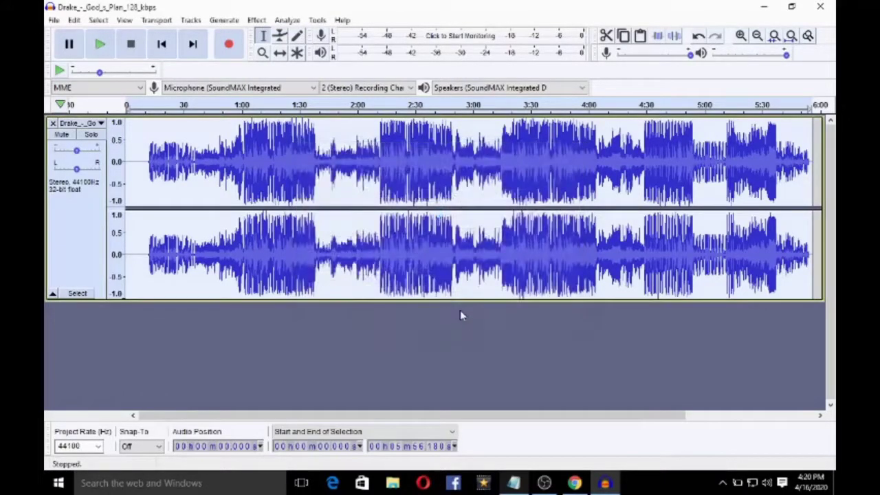
Consult the tutoria.txt notes and apply Change Pitch to the whole track with a percent change of 2
left_click(513, 482)
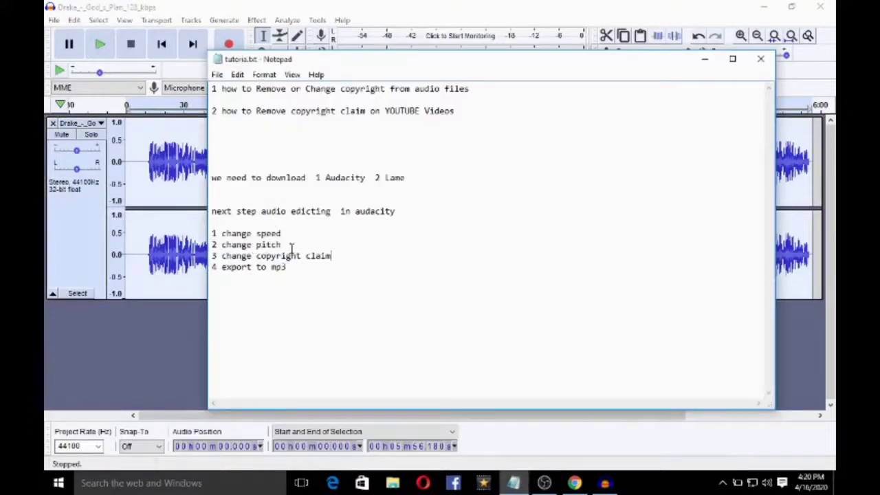
left_click(210, 31)
left_click(257, 20)
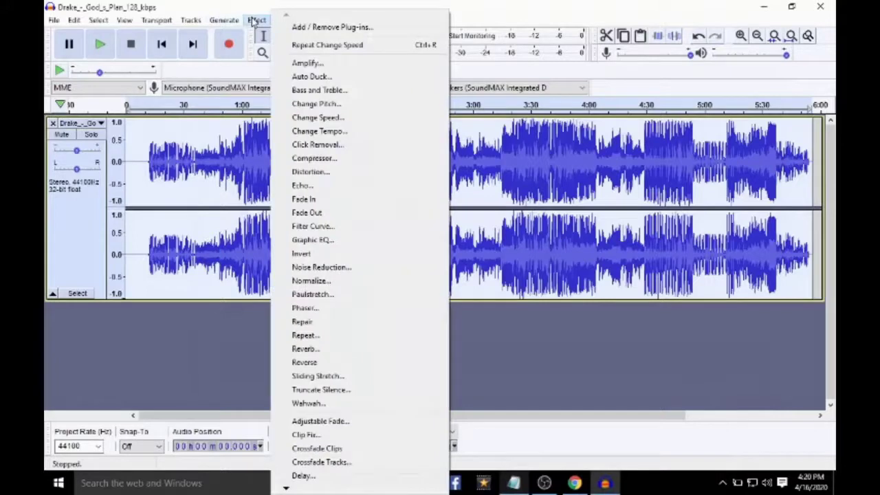
left_click(316, 103)
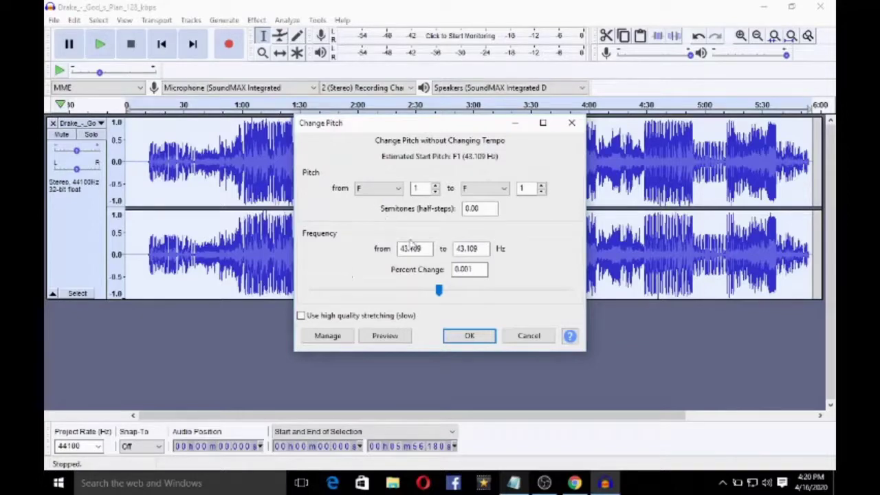
left_click(476, 273)
type("2")
left_click(470, 337)
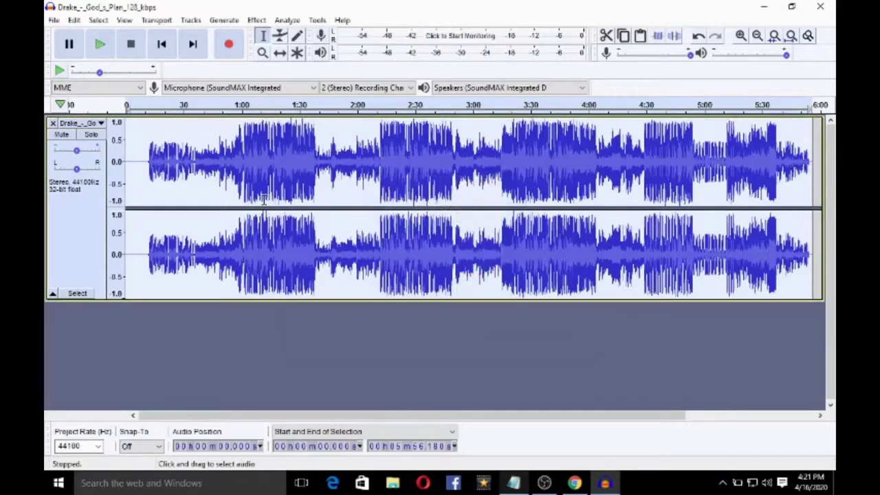
Check the tutoria.txt notes for the remaining editing steps and start exporting the project as MP3
key("alt+Tab")
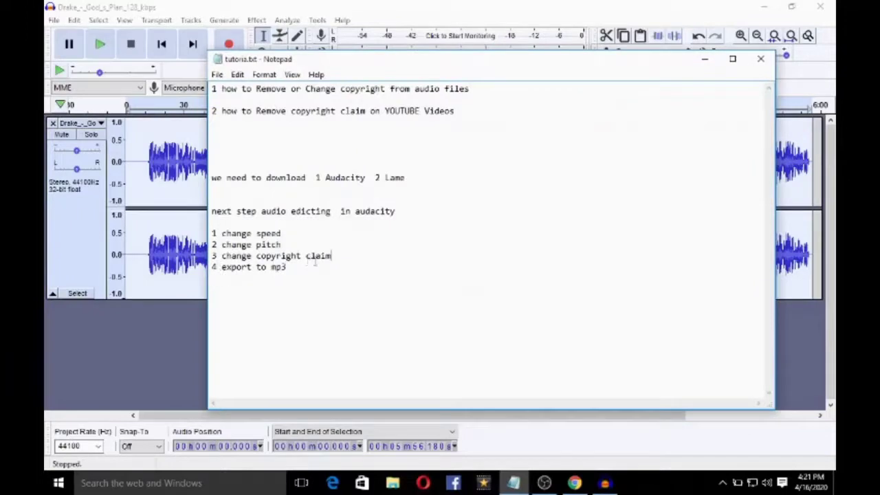
left_click(705, 59)
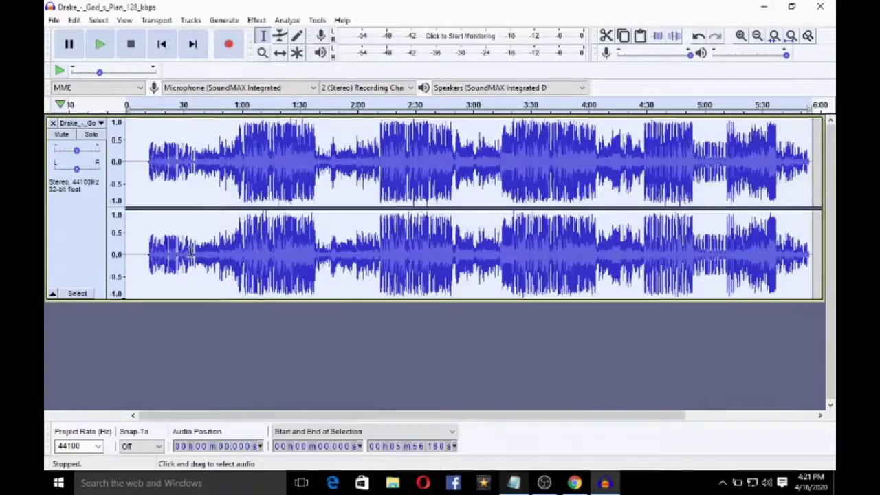
left_click(53, 20)
mouse_move(80, 116)
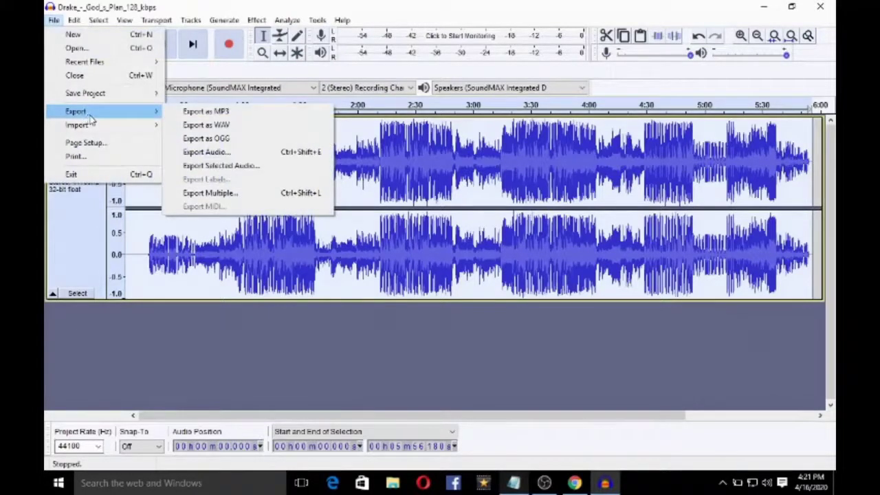
left_click(221, 112)
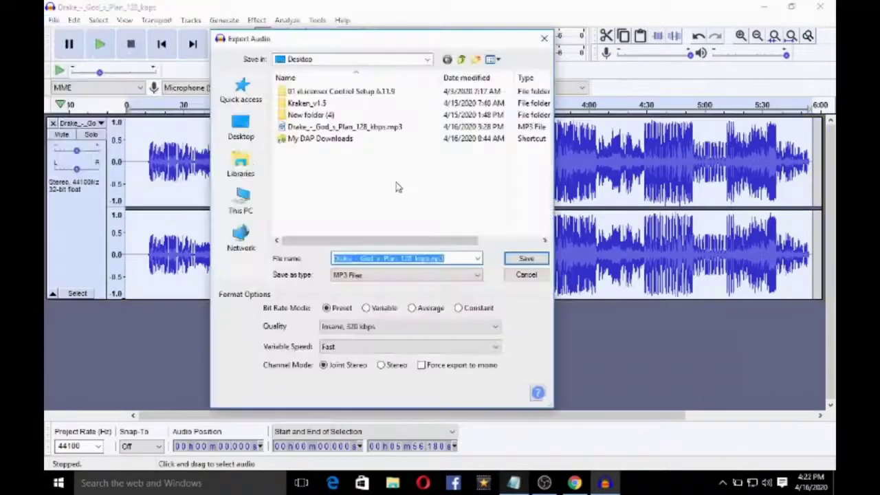
Save the export to the Desktop as Drake_-_God_s_Plan_128_kbps.mp3 with the quality preset Insane, 320 kbps
left_click(448, 258)
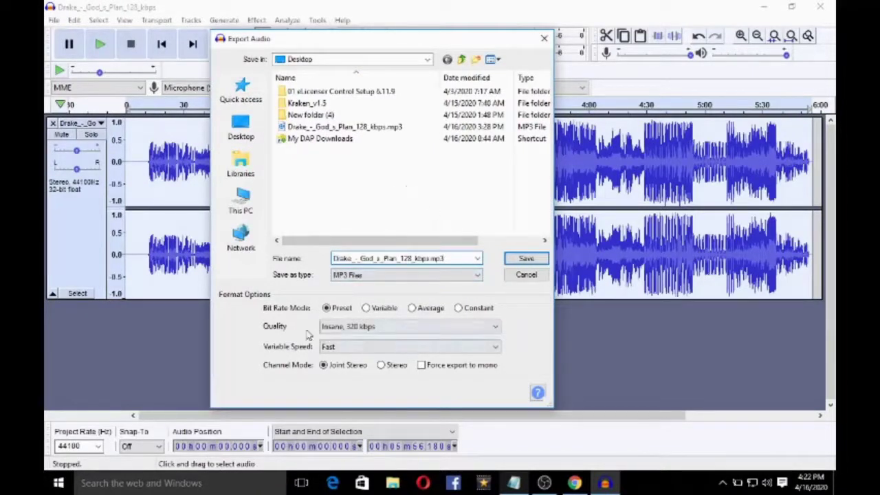
left_click(385, 327)
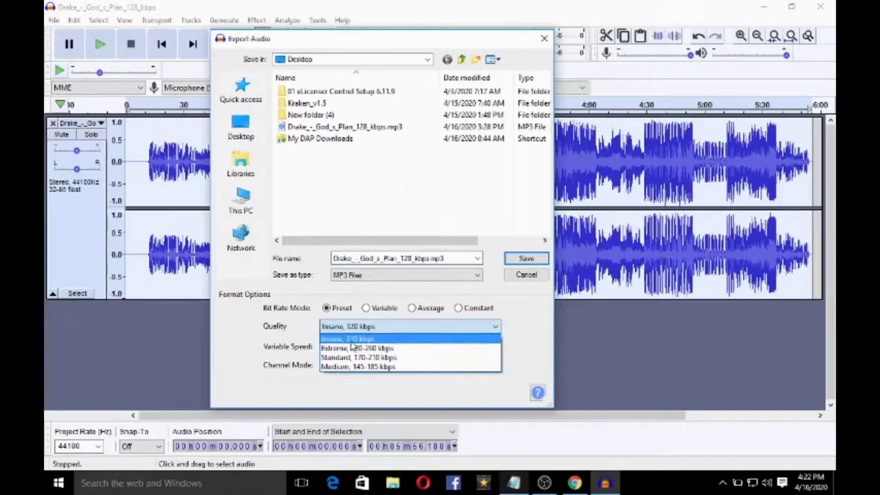
left_click(347, 338)
left_click(240, 127)
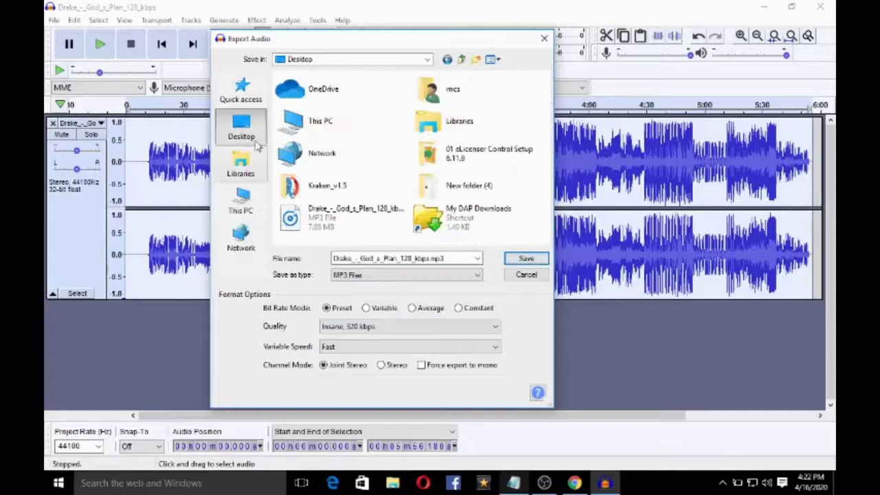
key("Return")
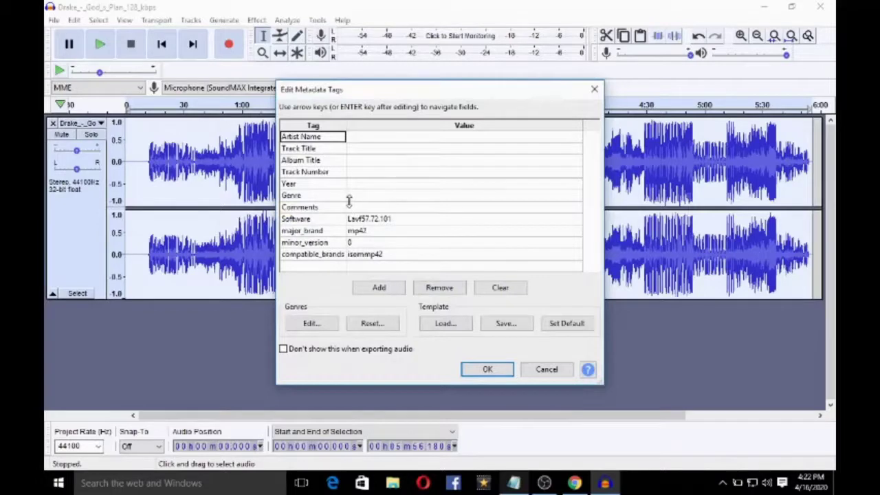
Replace the metadata values: Software with mmc, and minor_version and compatible_brands with mcc
left_click(383, 220)
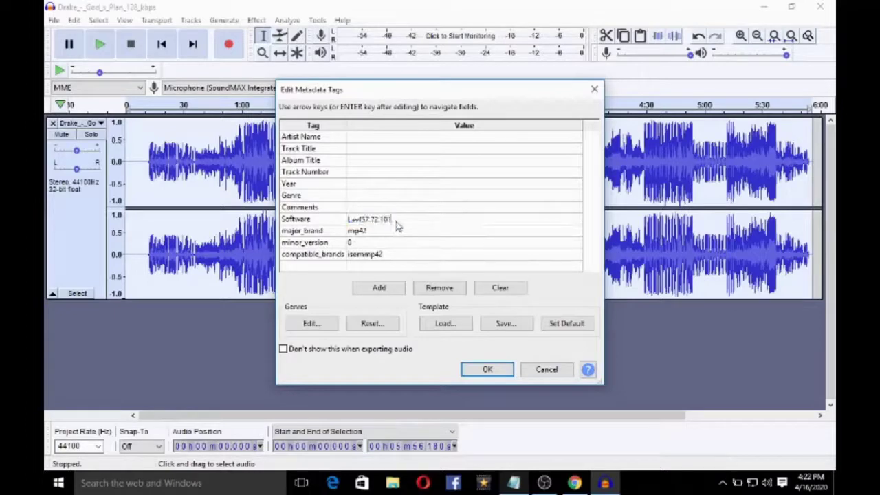
double_click(394, 226)
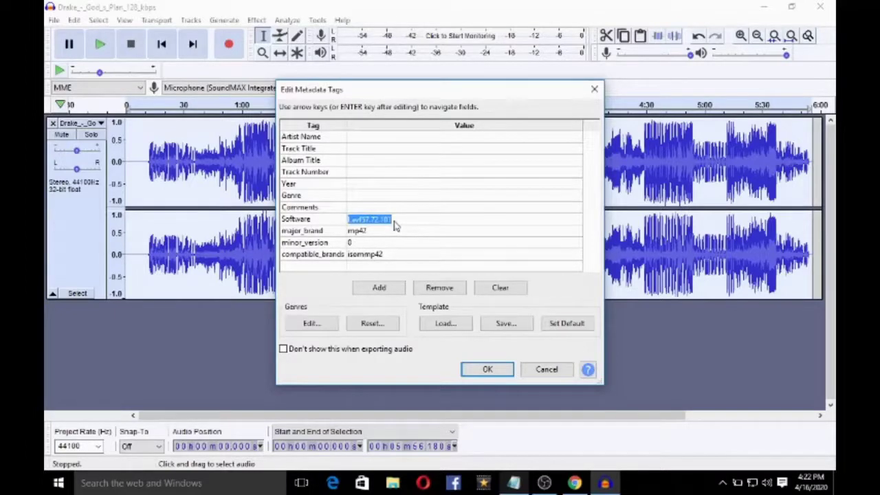
type("mmc")
left_click(354, 245)
type("mcc")
left_click(354, 254)
type("m")
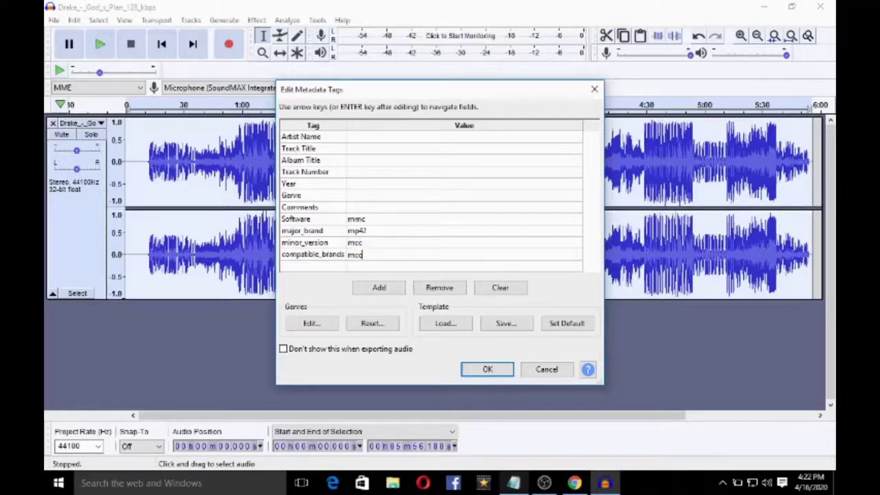
Set the major_brand tag to mcc, retype the final c of the Software tag, and accept the metadata to run the export
left_click(368, 232)
type("mcc")
left_click(367, 221)
left_click(369, 222)
key("BackSpace")
type("c")
left_click(488, 370)
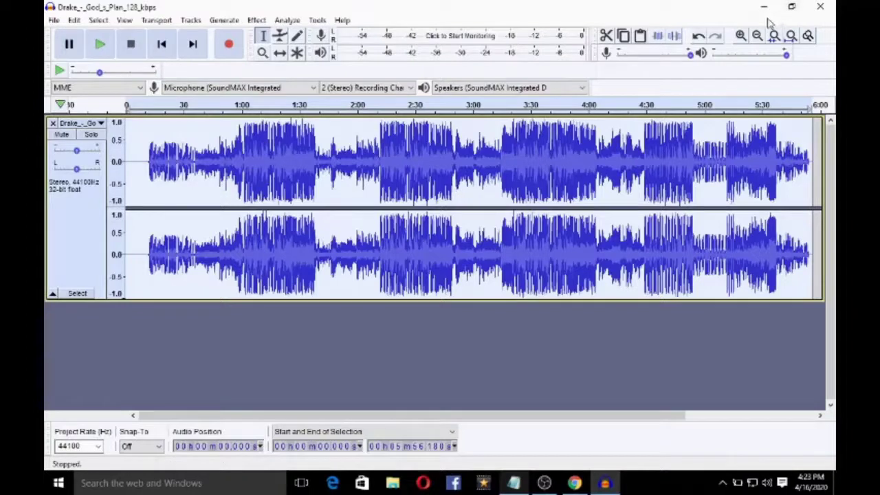
Close Audacity without saving the project and look at the available actions for the Drake_-_God_s_Plan_128_kbps.mp3 file on the desktop
left_click(822, 7)
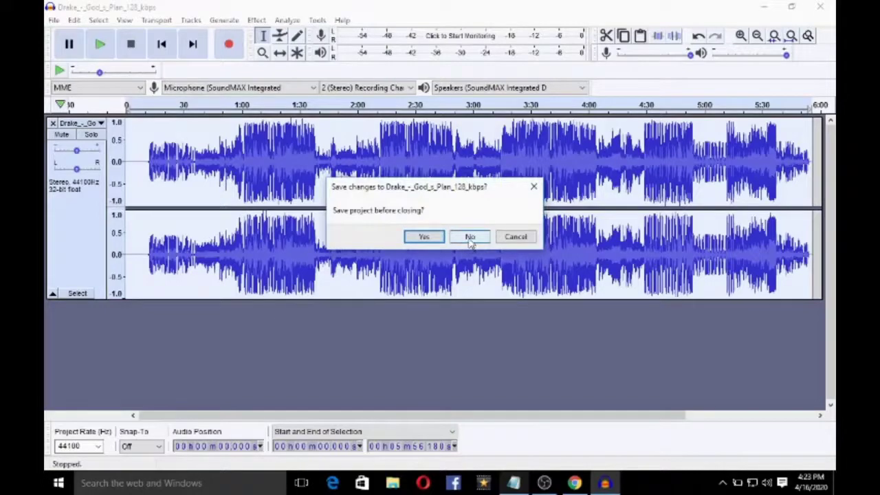
left_click(470, 241)
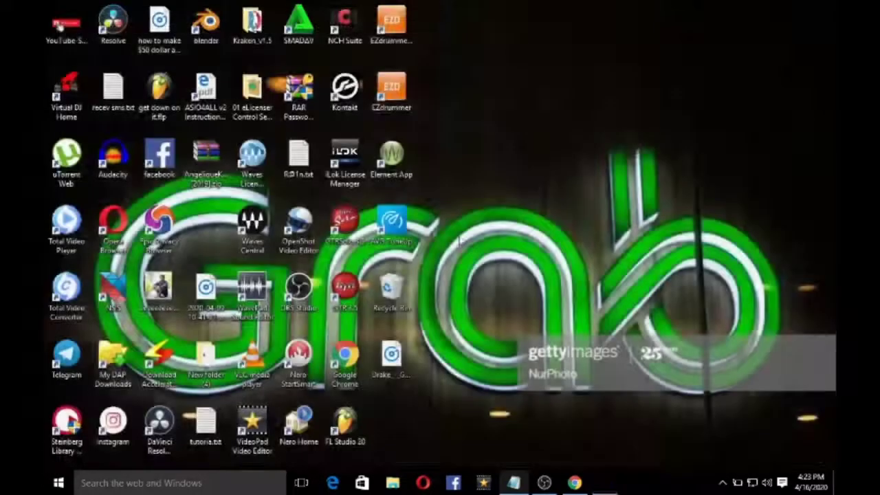
right_click(395, 360)
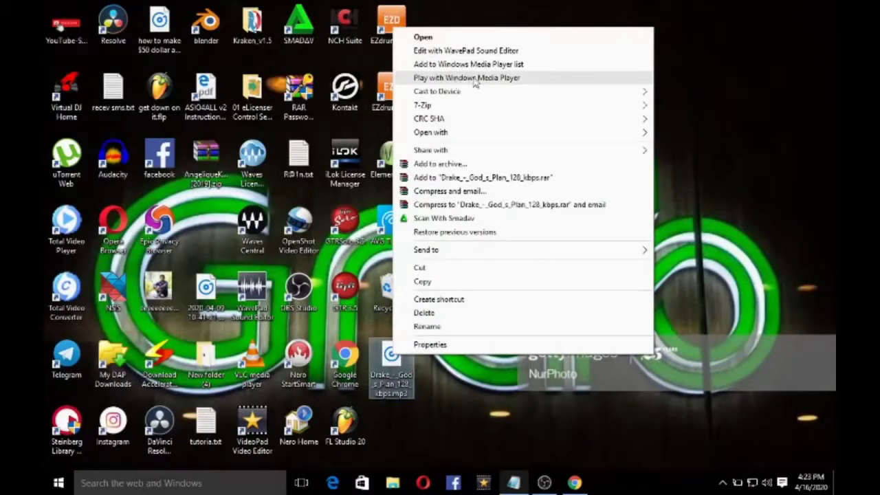
left_click(711, 71)
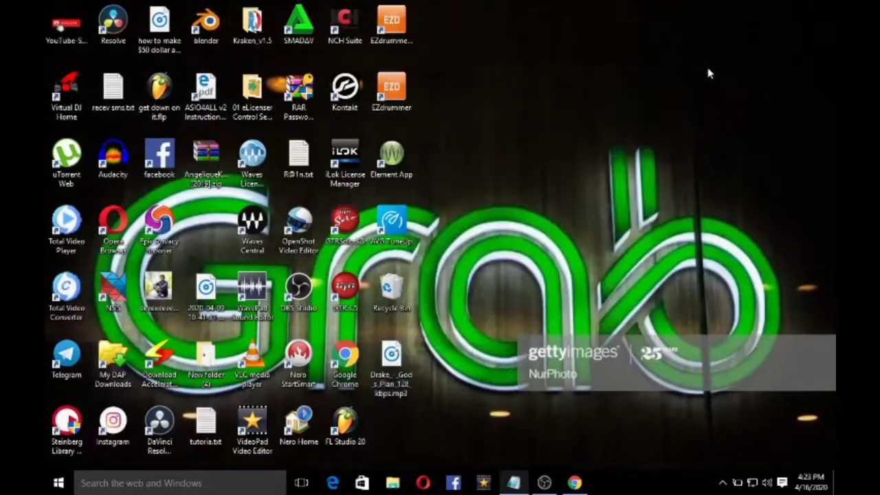